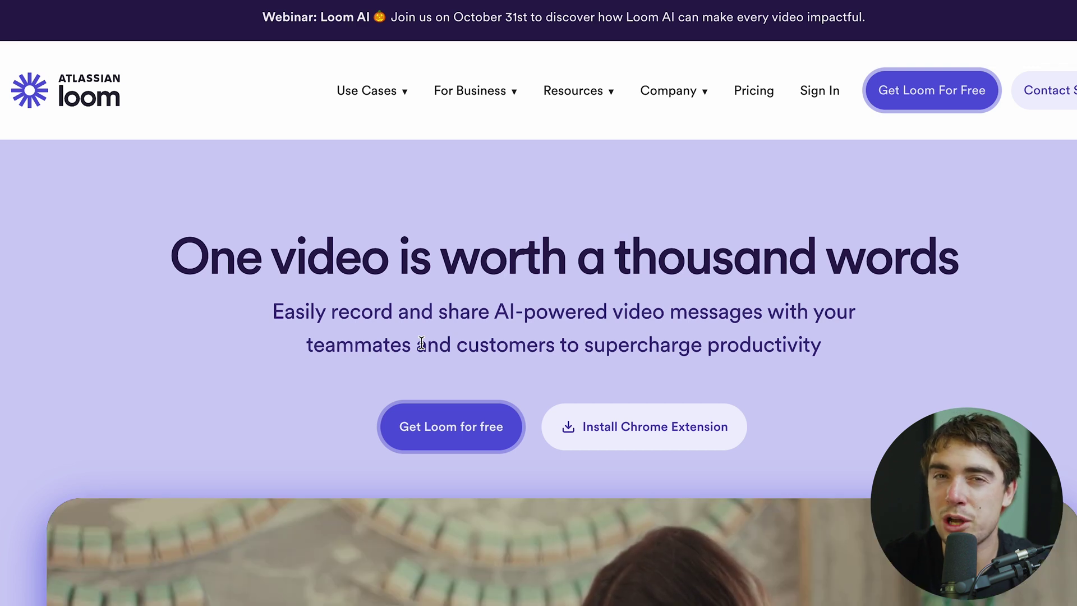
Start a free Loom sign-up with the autofilled work email address
click(440, 438)
click(459, 359)
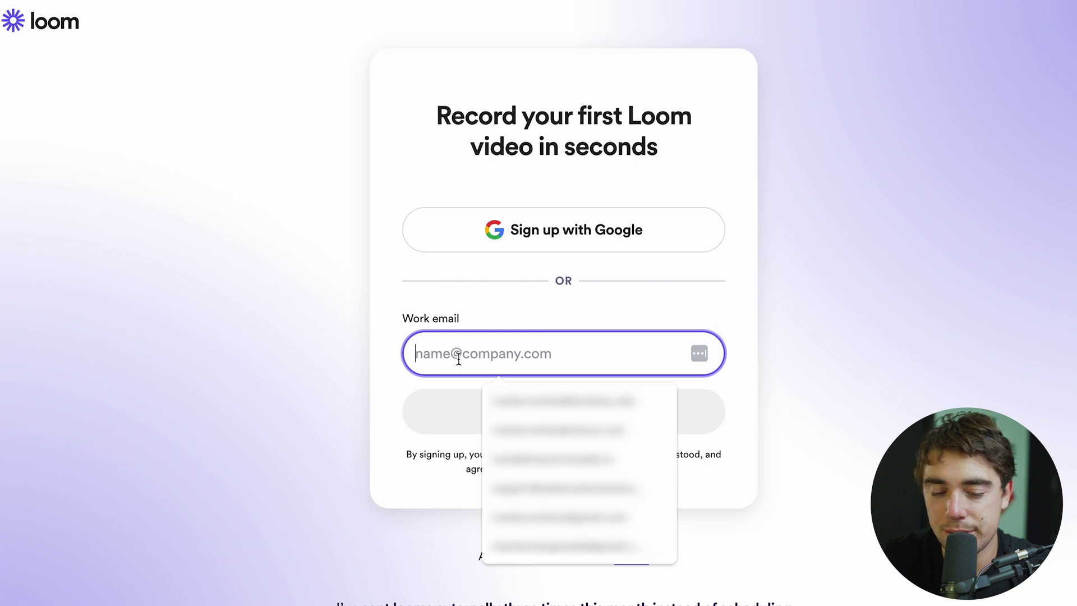
click(550, 517)
click(572, 429)
Fill in the account name and Chrome's suggested strong password, then continue
click(398, 361)
click(370, 383)
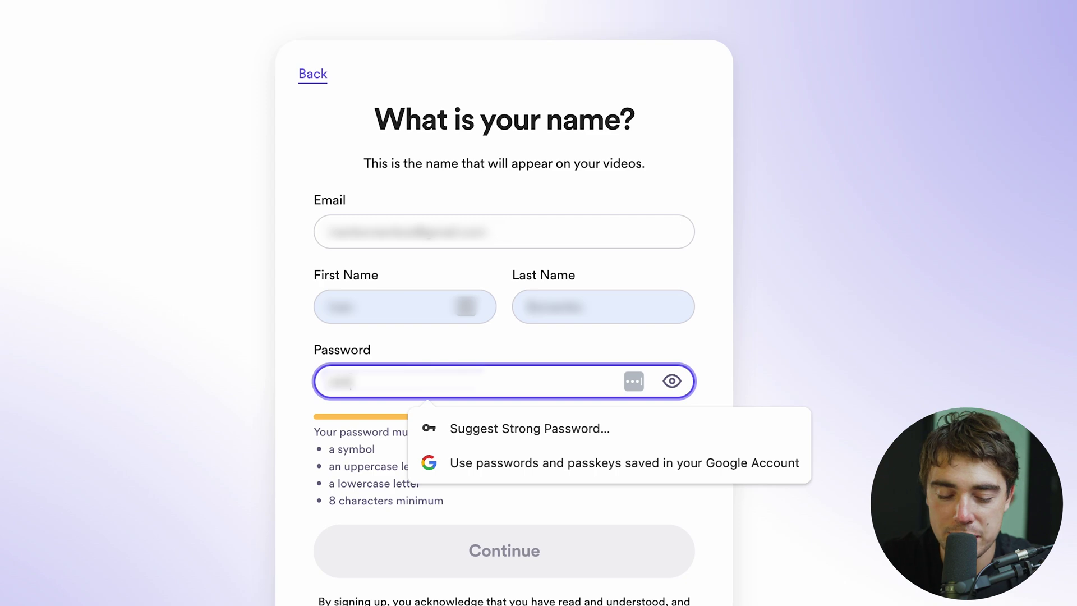
click(471, 432)
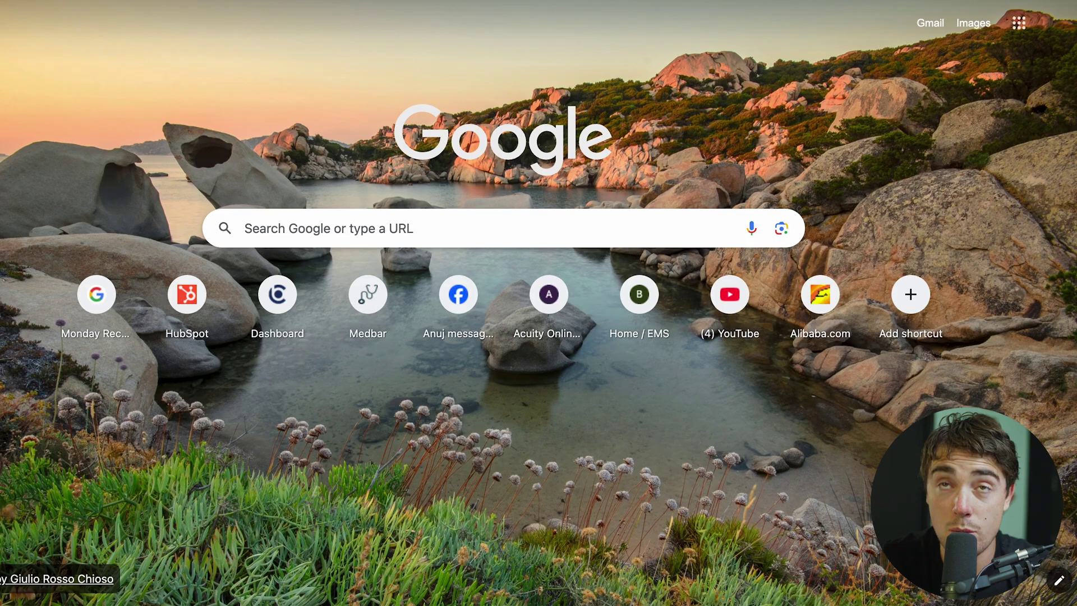
click(1054, 24)
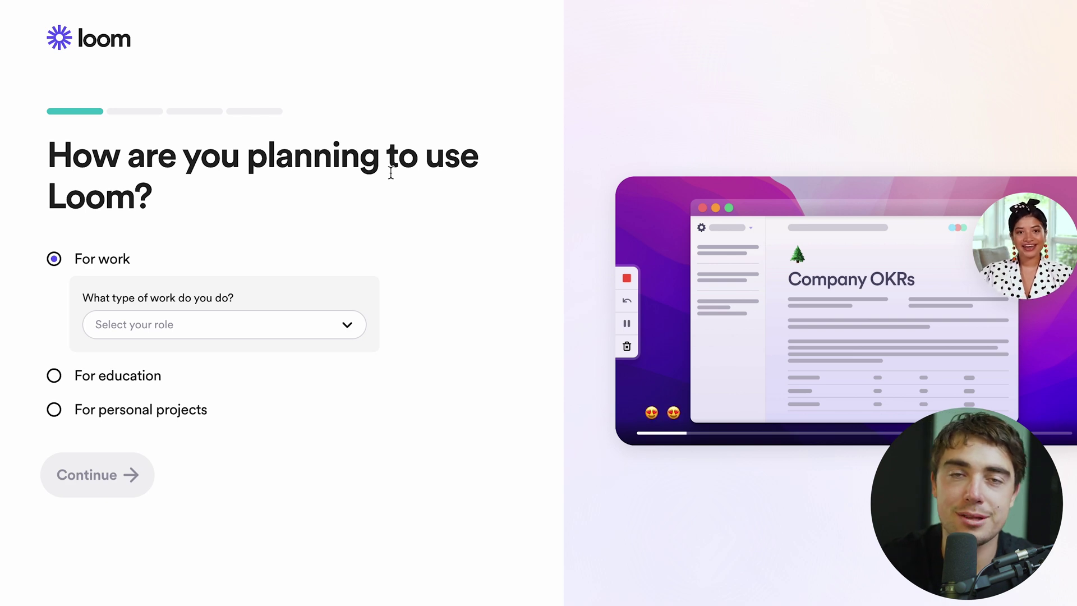
Choose personal projects, keep the default workspace name, and skip inviting teammates
click(54, 410)
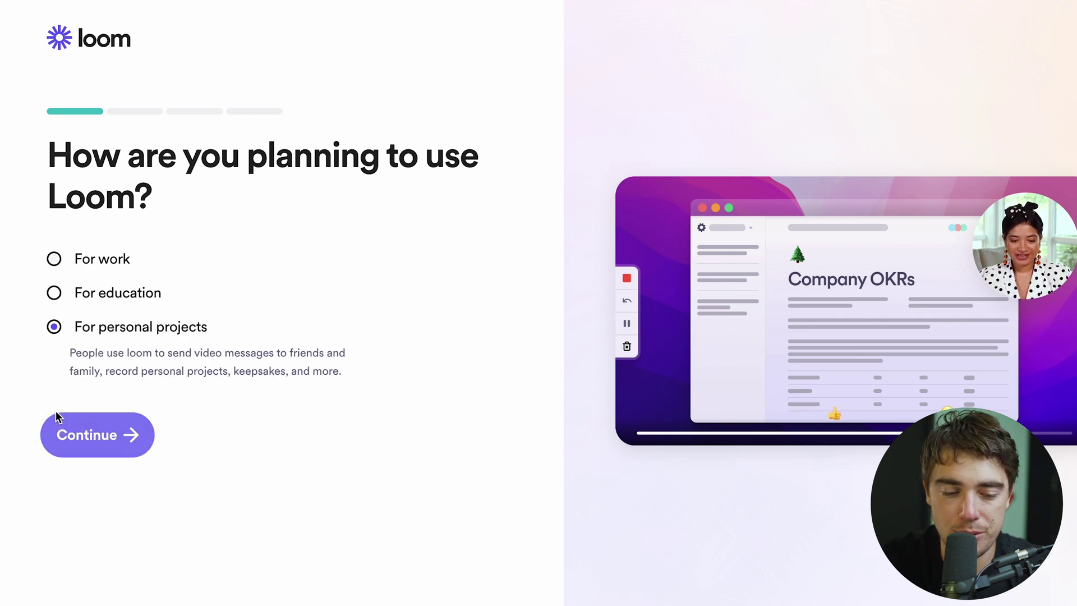
click(90, 449)
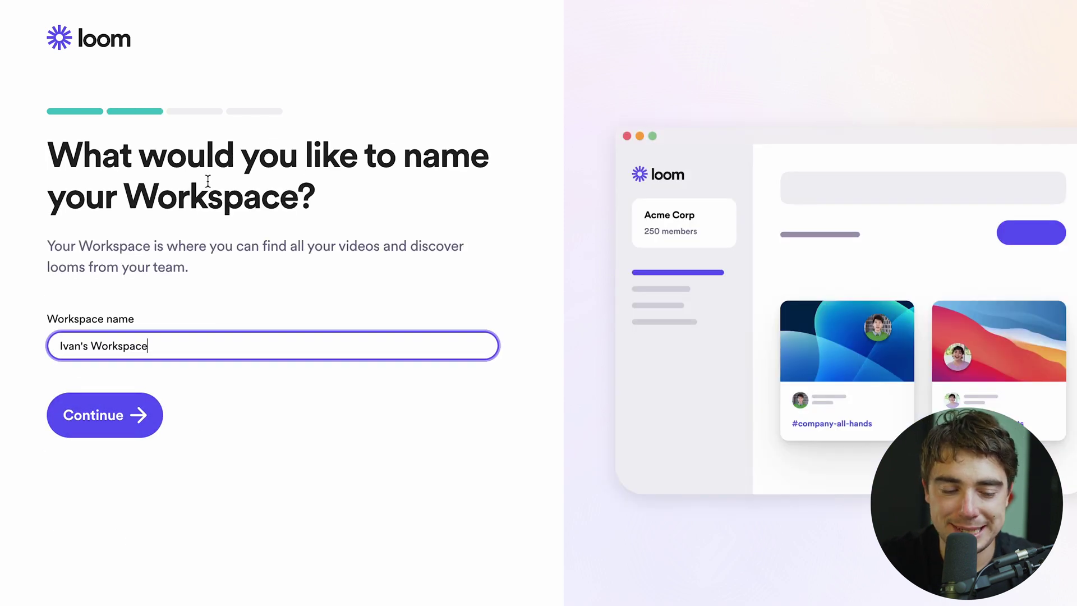
click(106, 415)
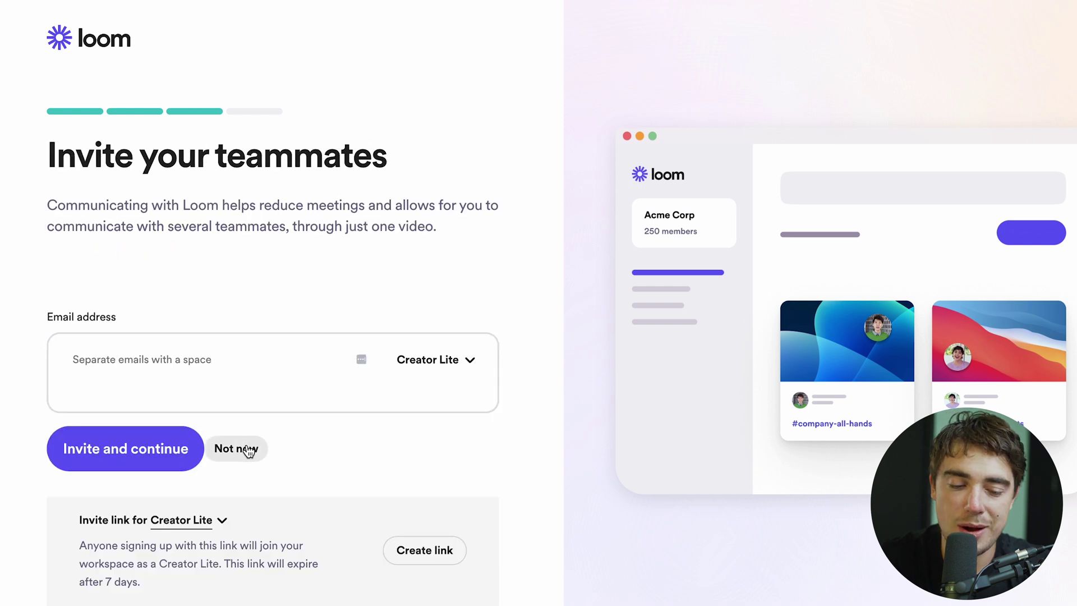
click(240, 447)
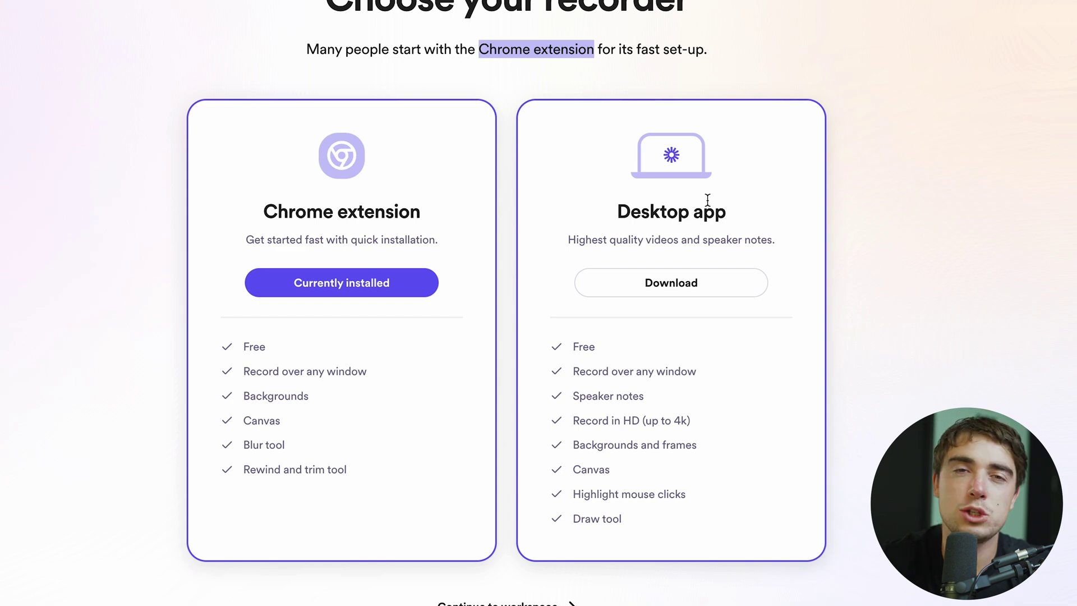
Continue into the workspace and start a new recording
scroll(572, 370, down, 1)
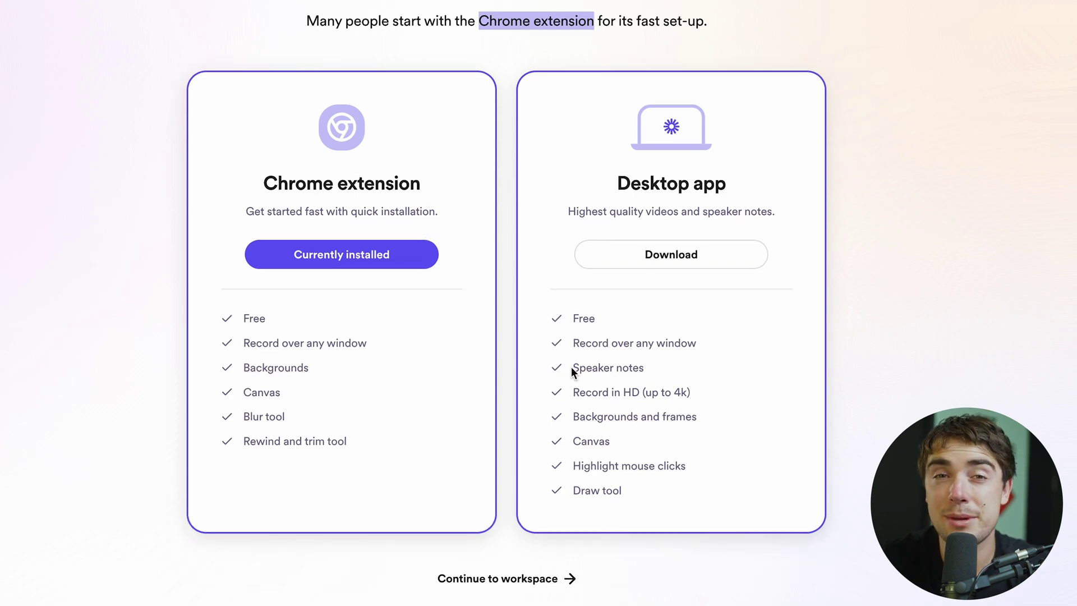
click(523, 578)
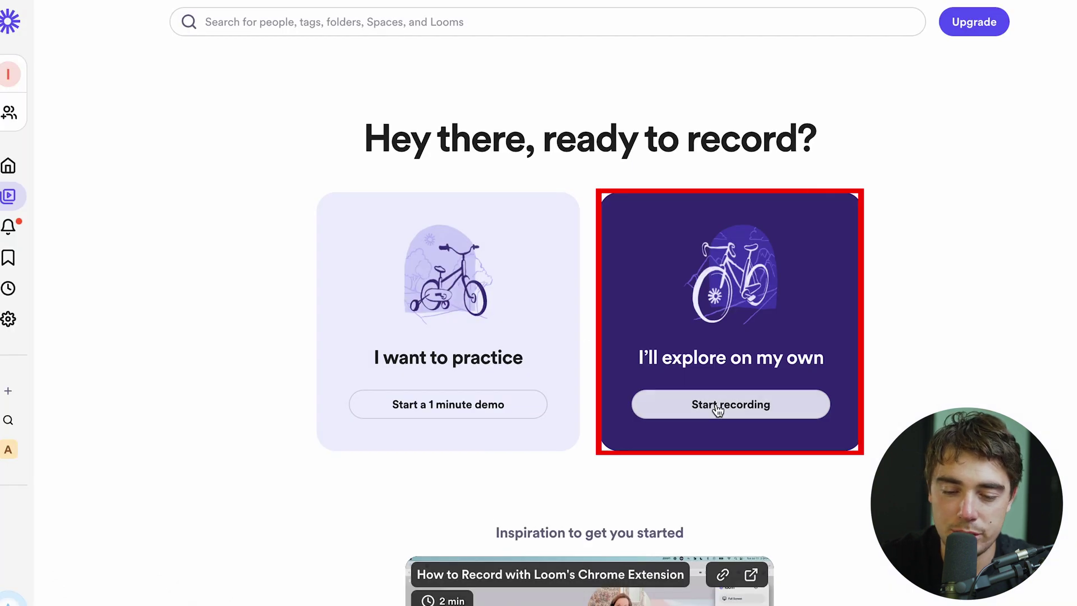
click(719, 410)
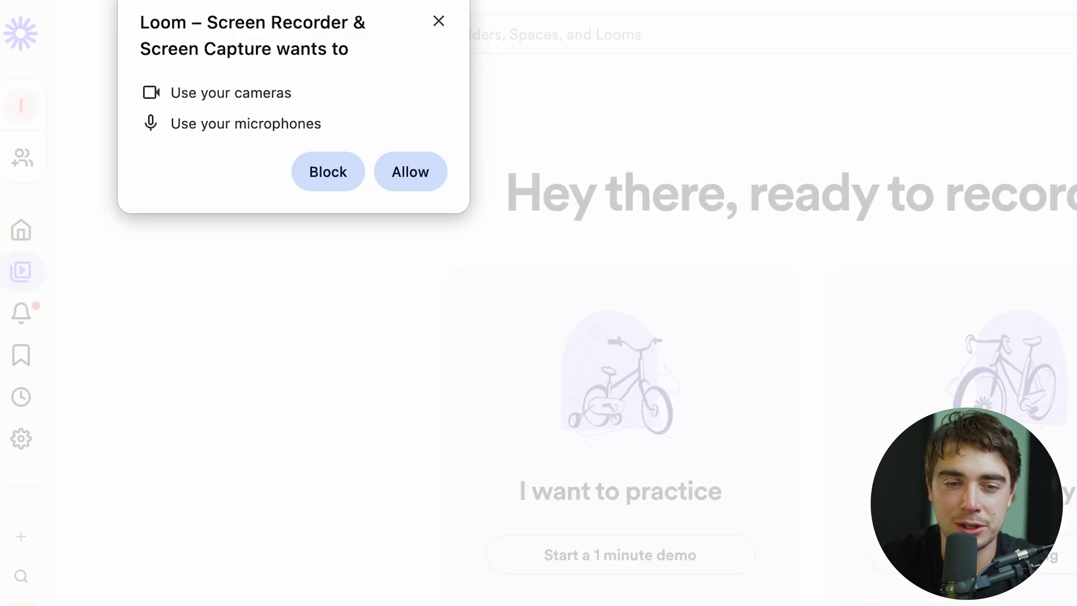
Allow camera and microphone access, move the camera bubble top-left, and choose the capture source
click(416, 171)
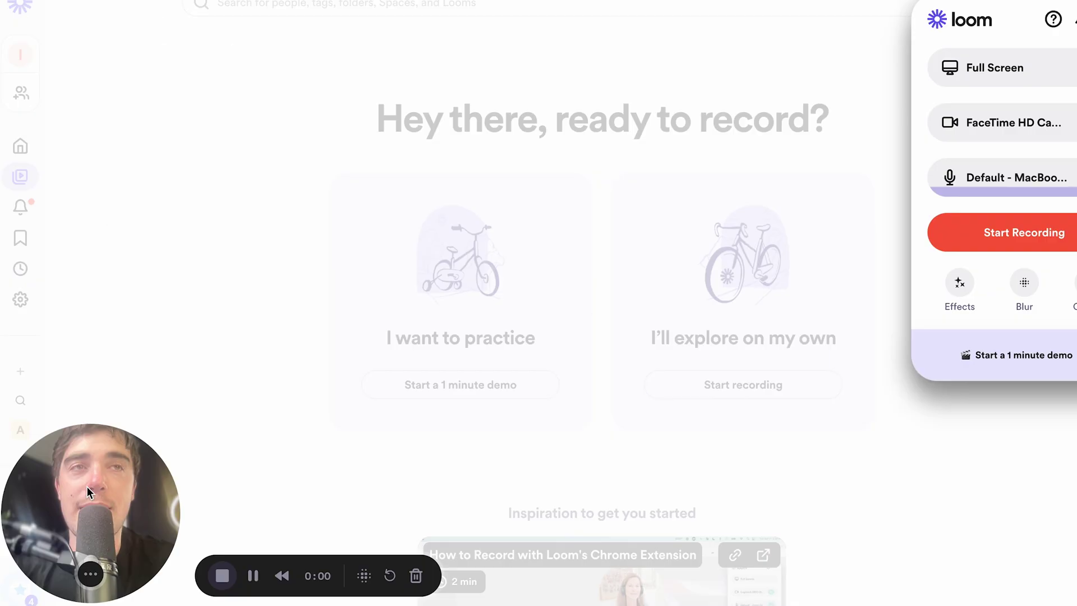
drag(95, 526, 583, 150)
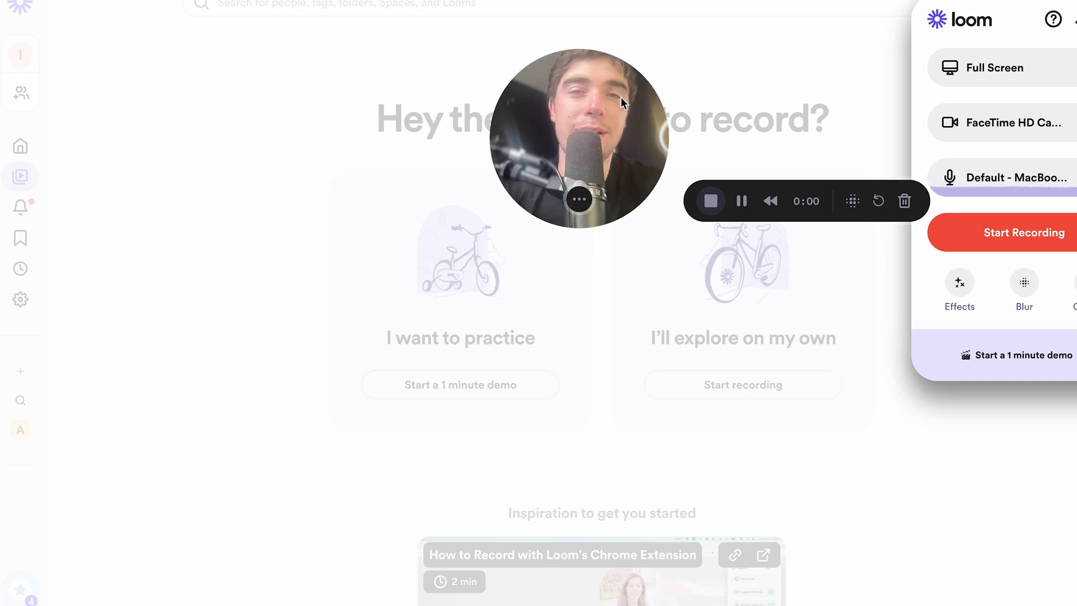
drag(594, 117, 79, 34)
click(1016, 79)
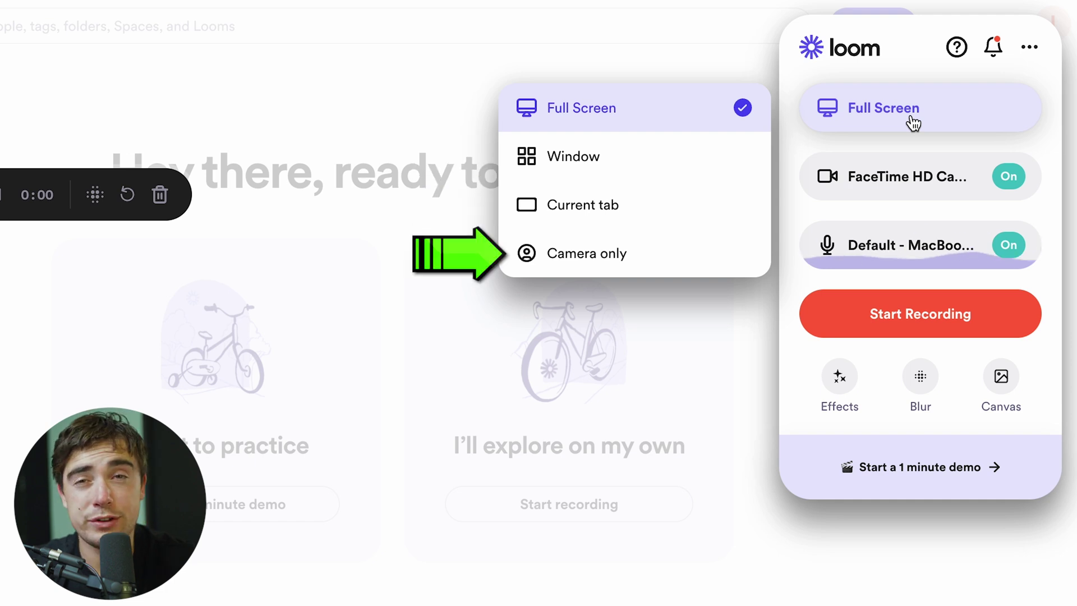
Review the FaceTime HD Camera and default microphone settings and the background effects
click(821, 183)
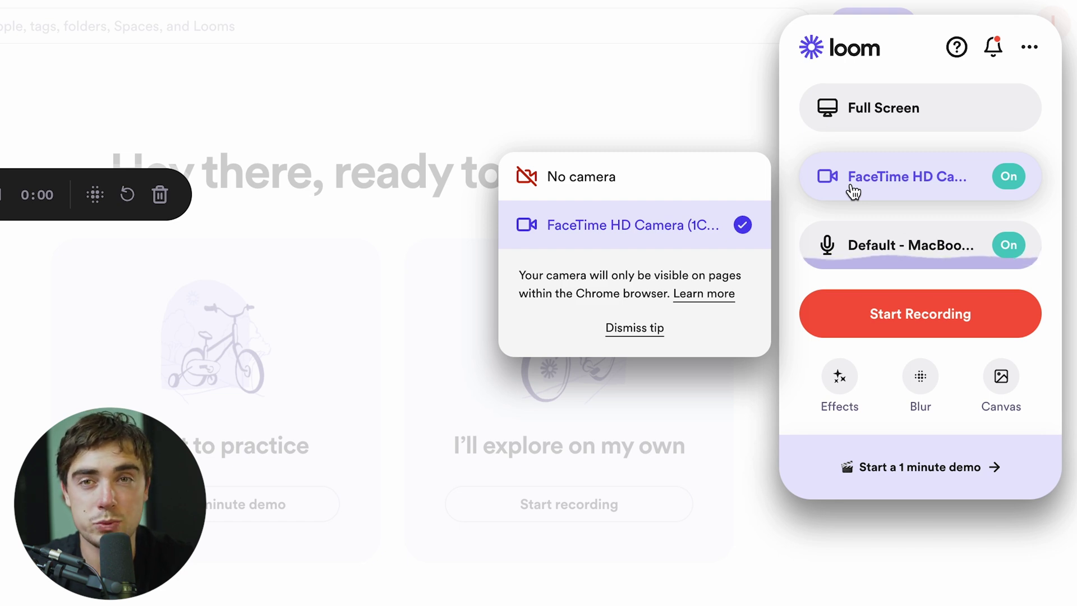
click(830, 247)
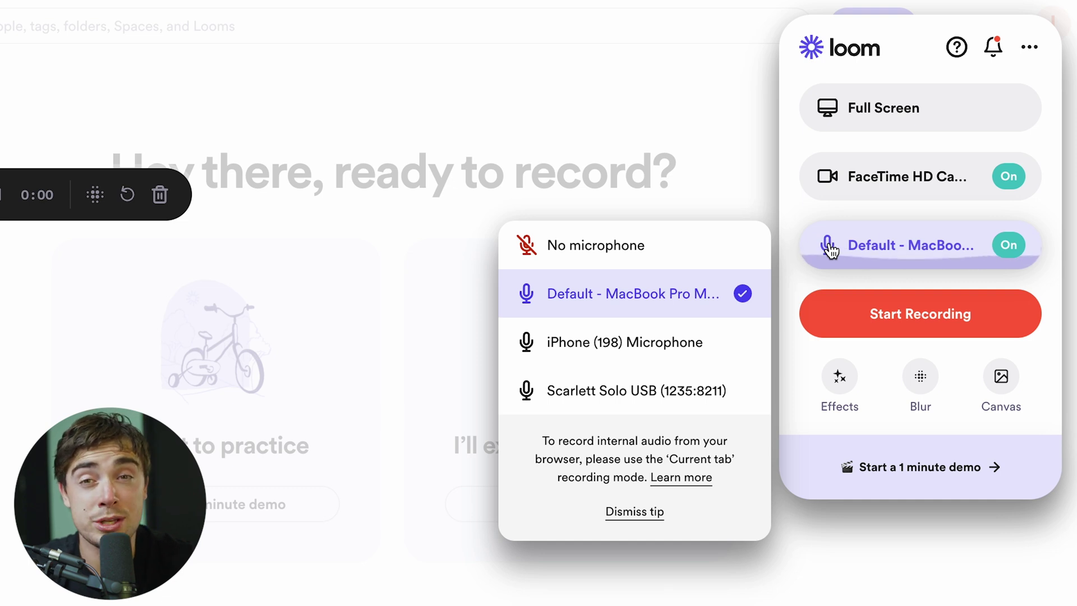
click(831, 249)
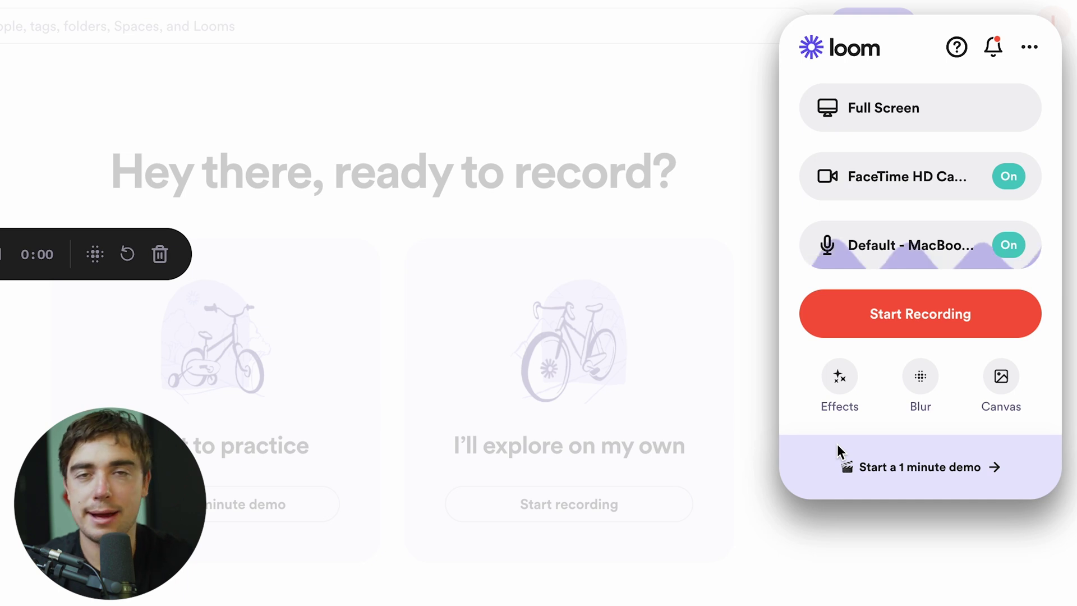
click(840, 381)
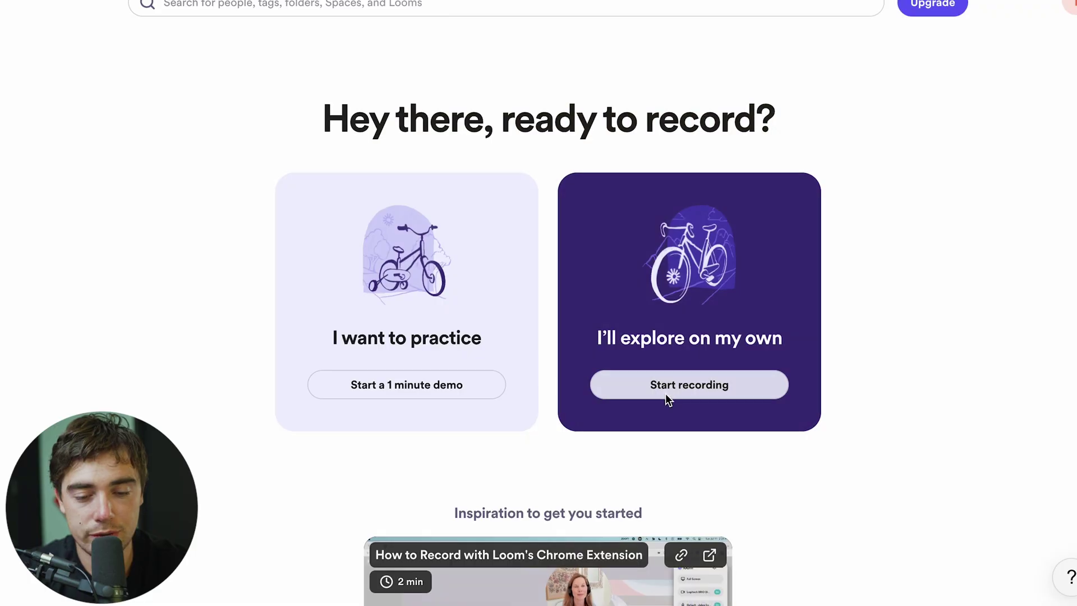
Record a 13-second full-screen video with the camera bubble moved mid-screen, then stop it
click(665, 393)
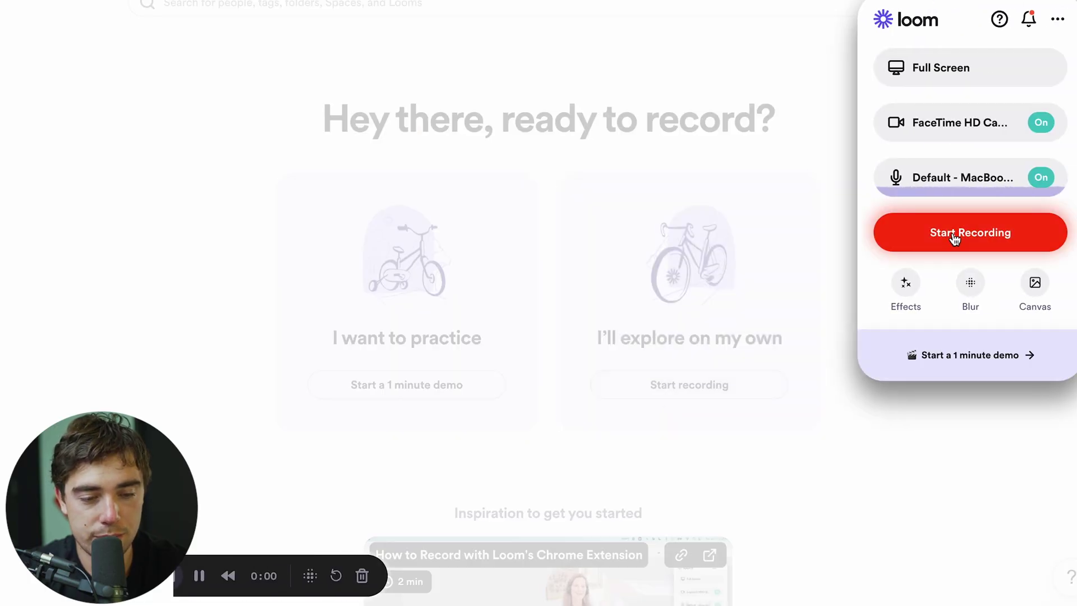
click(955, 238)
click(600, 418)
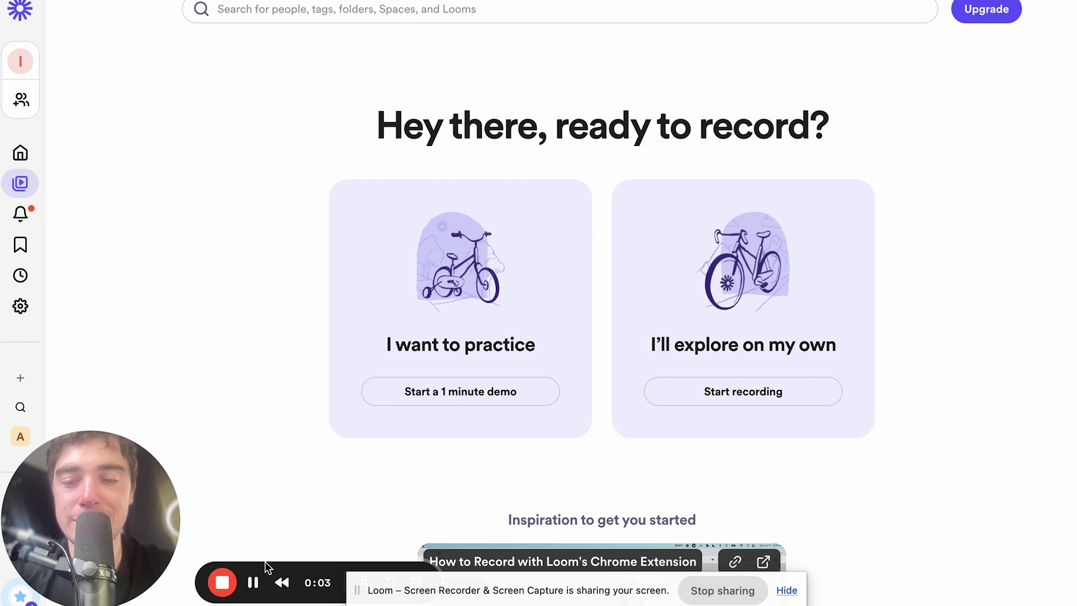
drag(265, 561, 265, 311)
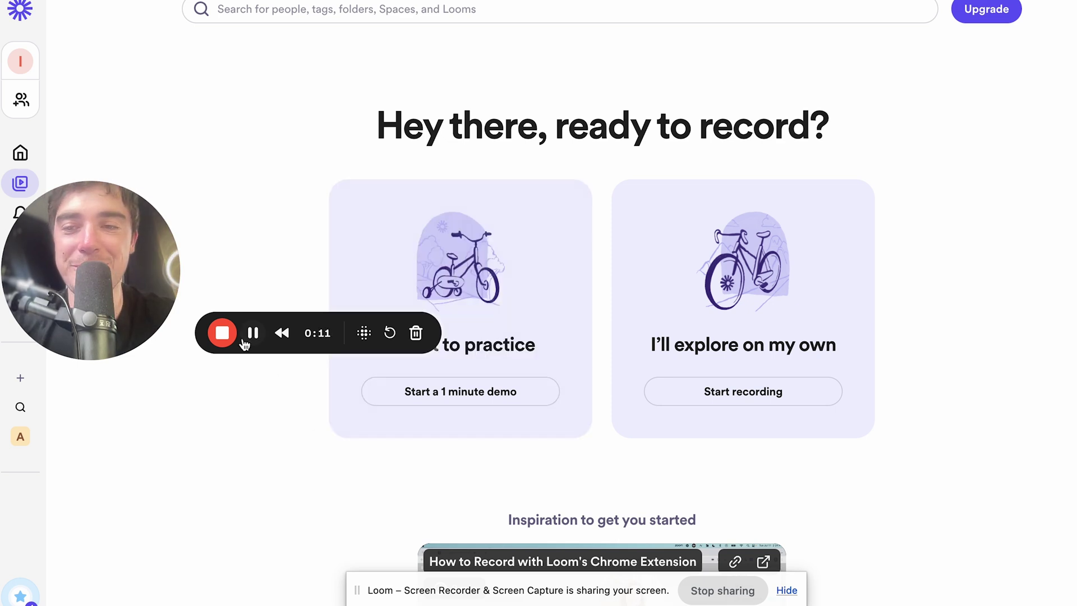
click(222, 333)
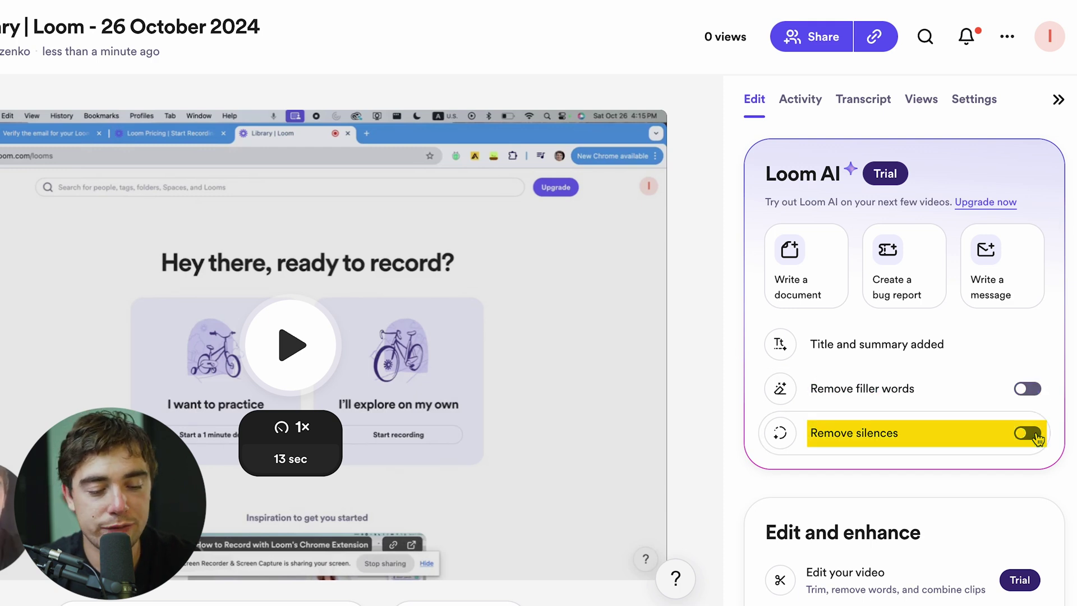
scroll(757, 365, down, 2)
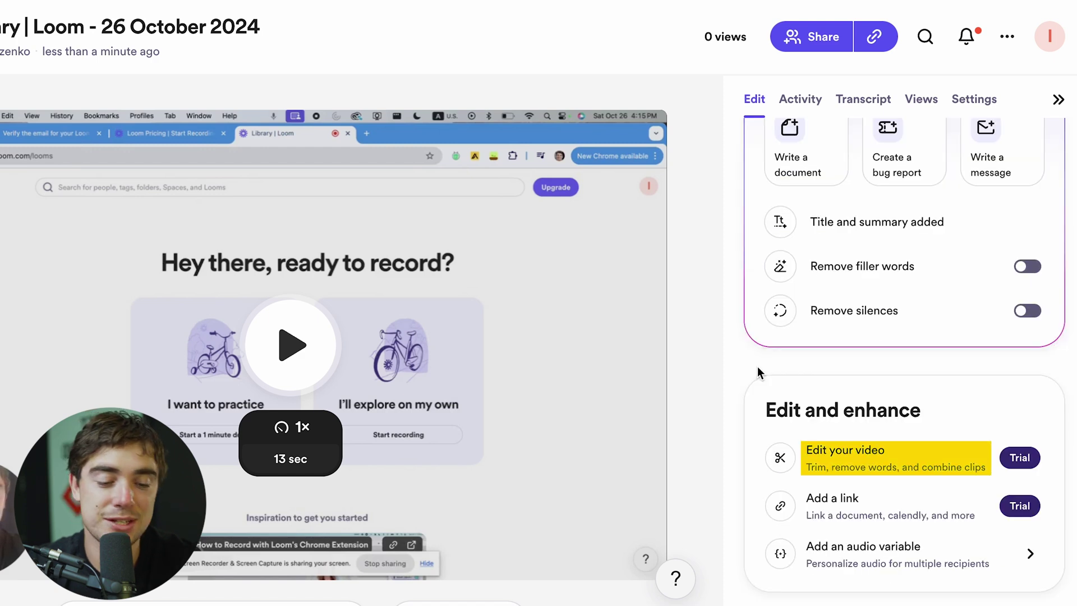
mouse_move(831, 513)
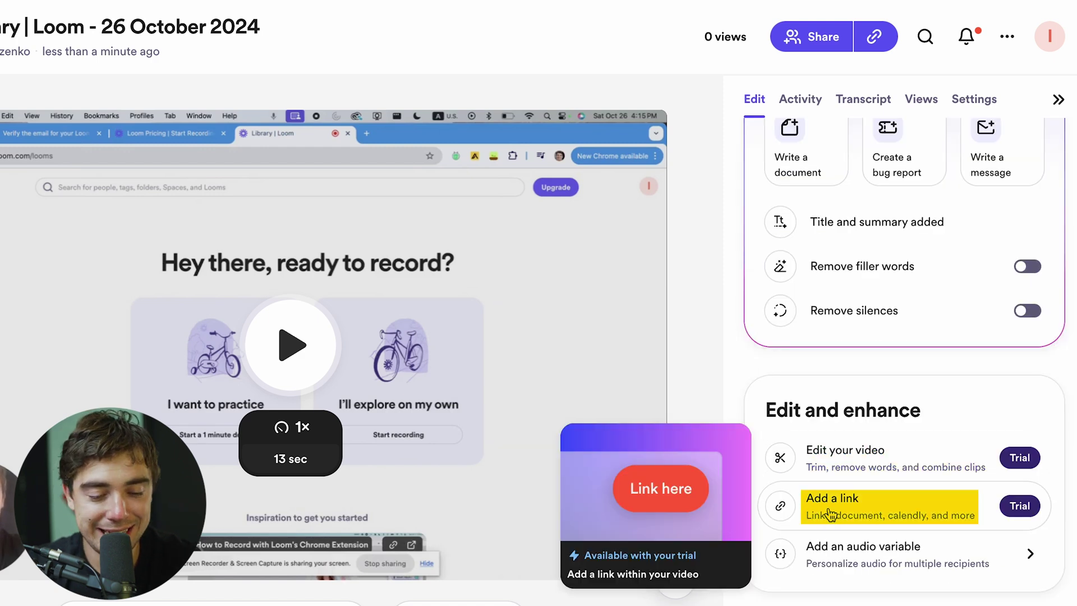
mouse_move(803, 573)
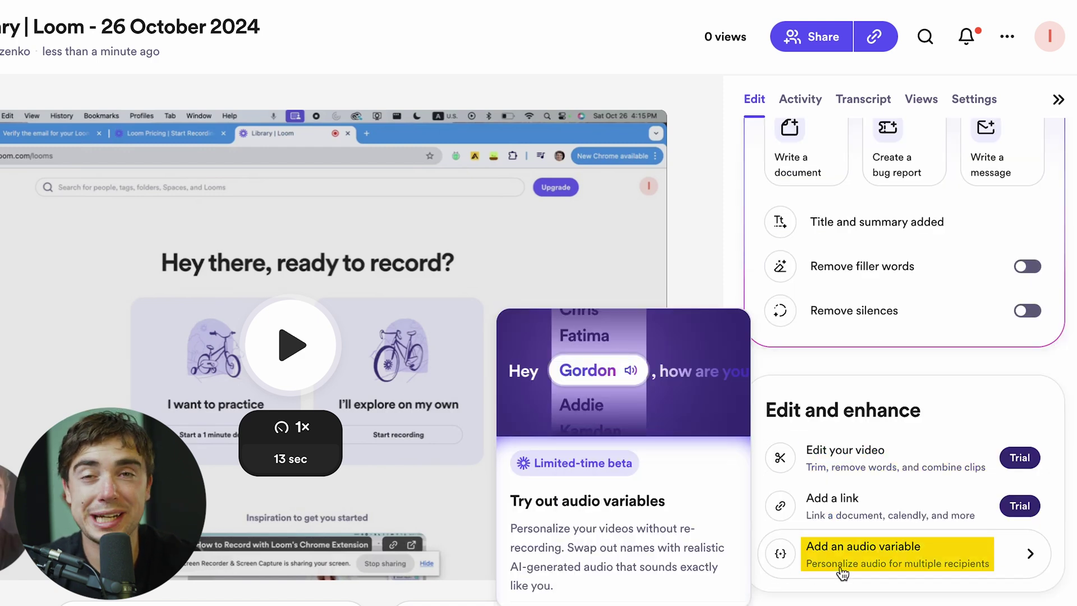
scroll(841, 337, up, 2)
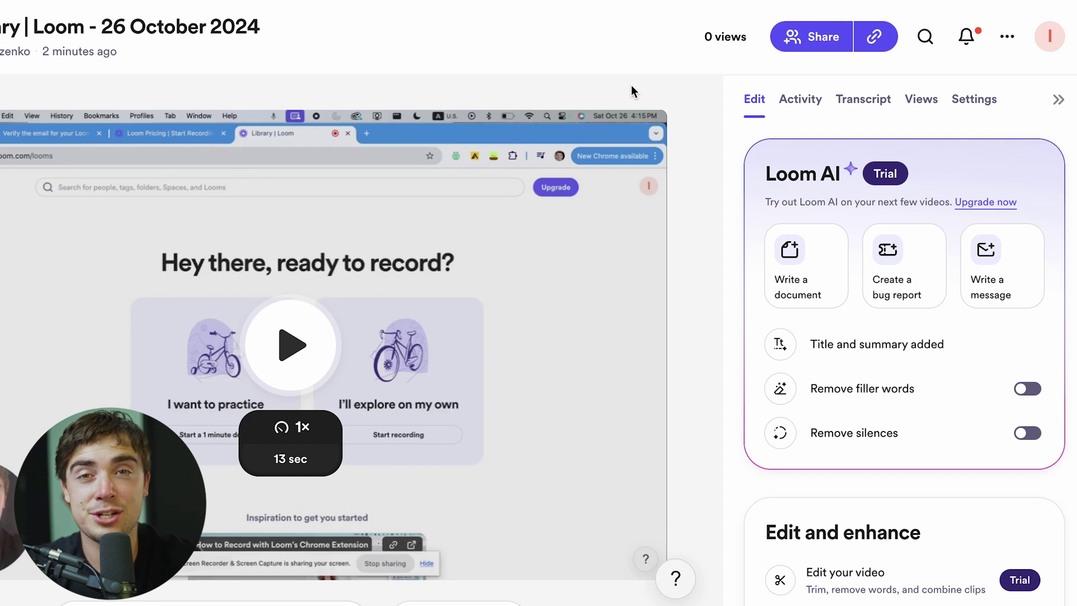
click(800, 98)
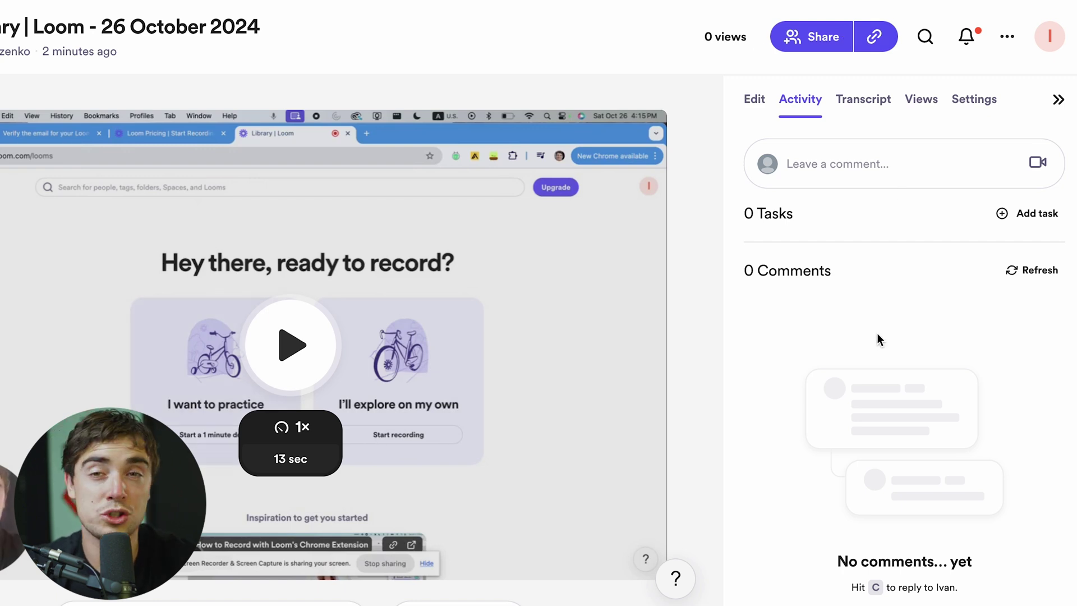
click(862, 98)
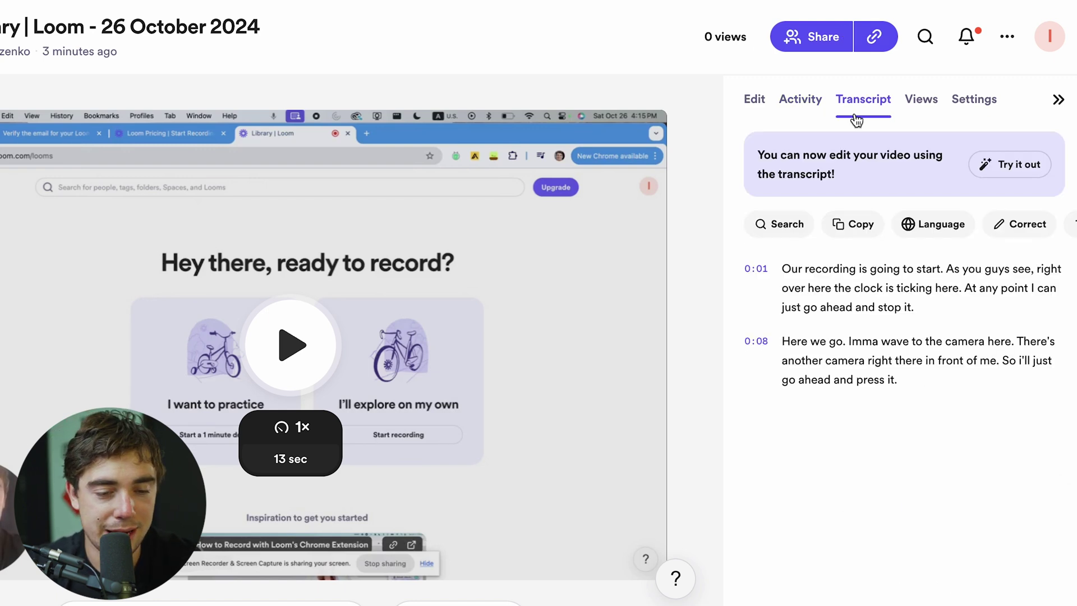
click(906, 99)
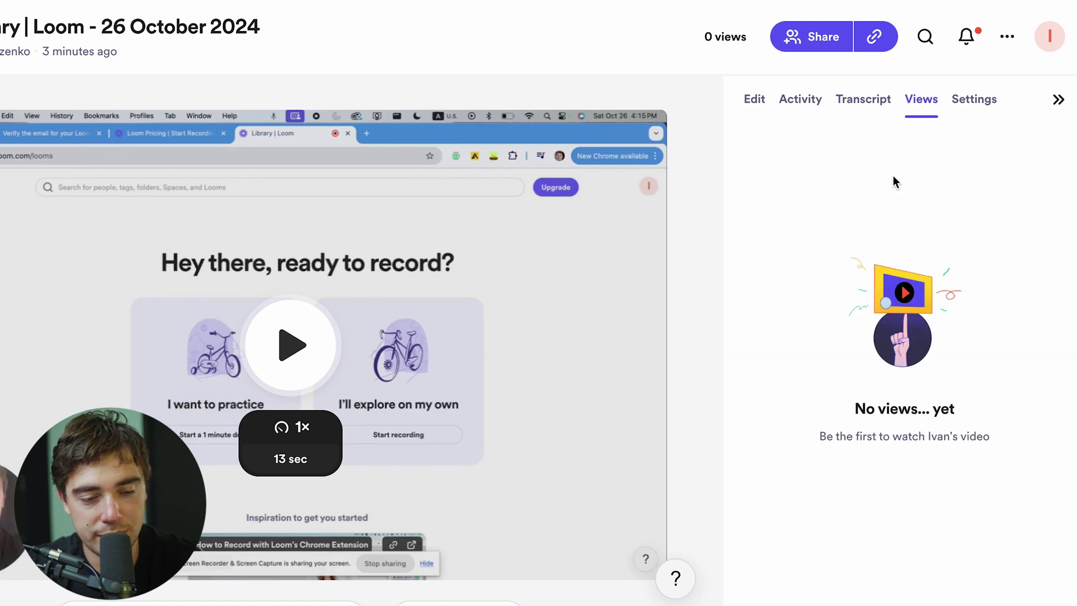
click(755, 99)
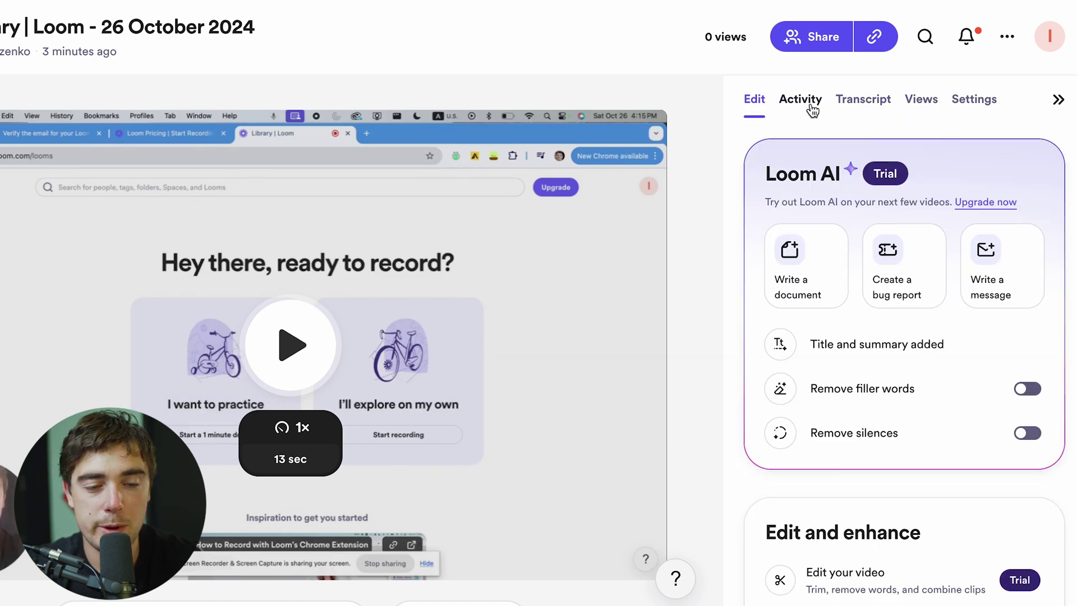
click(813, 36)
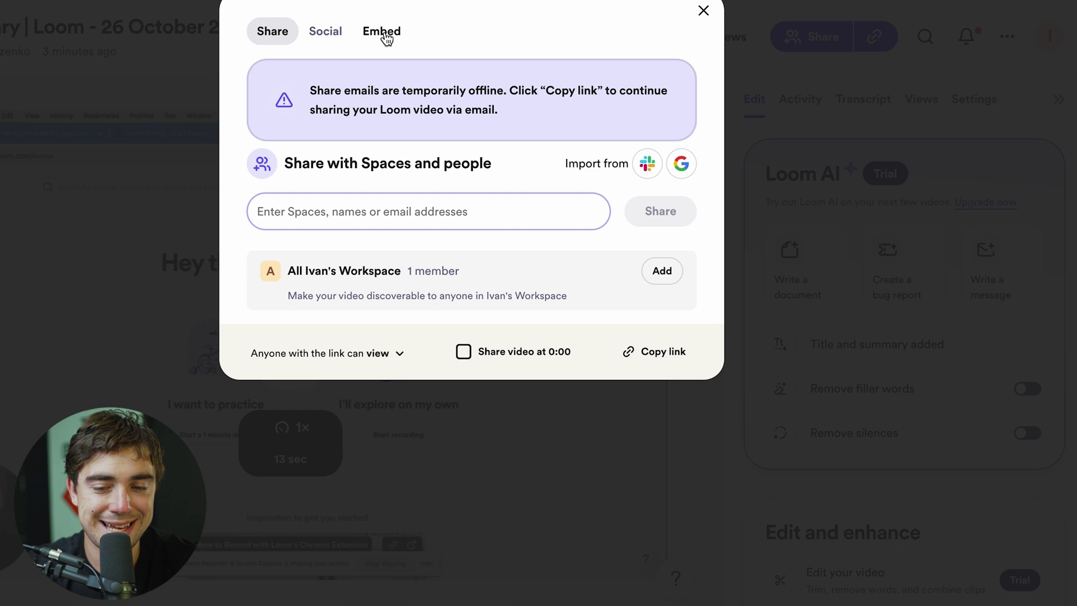
click(381, 32)
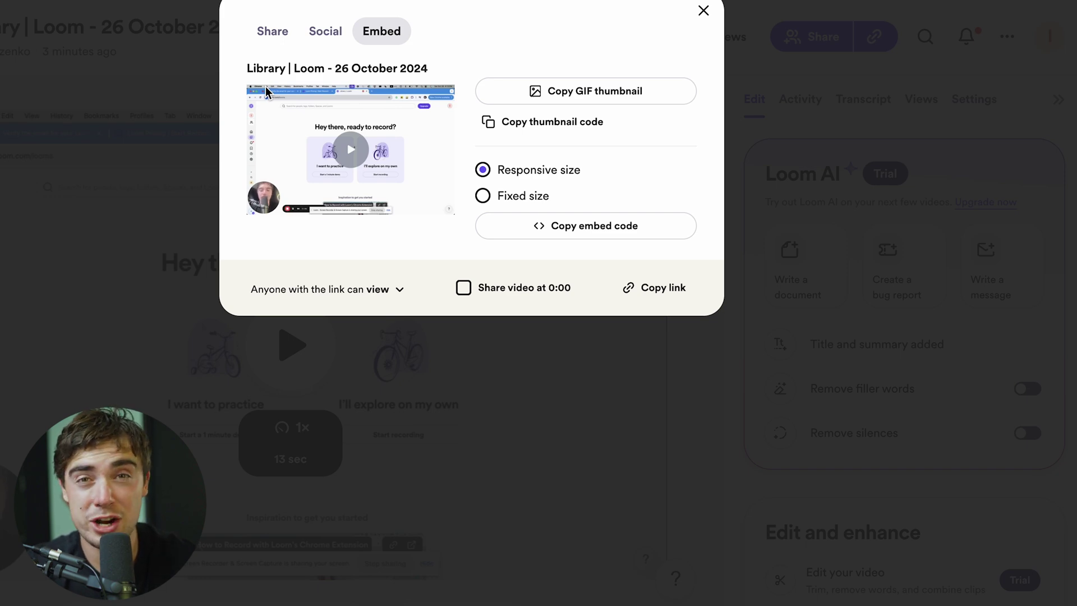
click(328, 34)
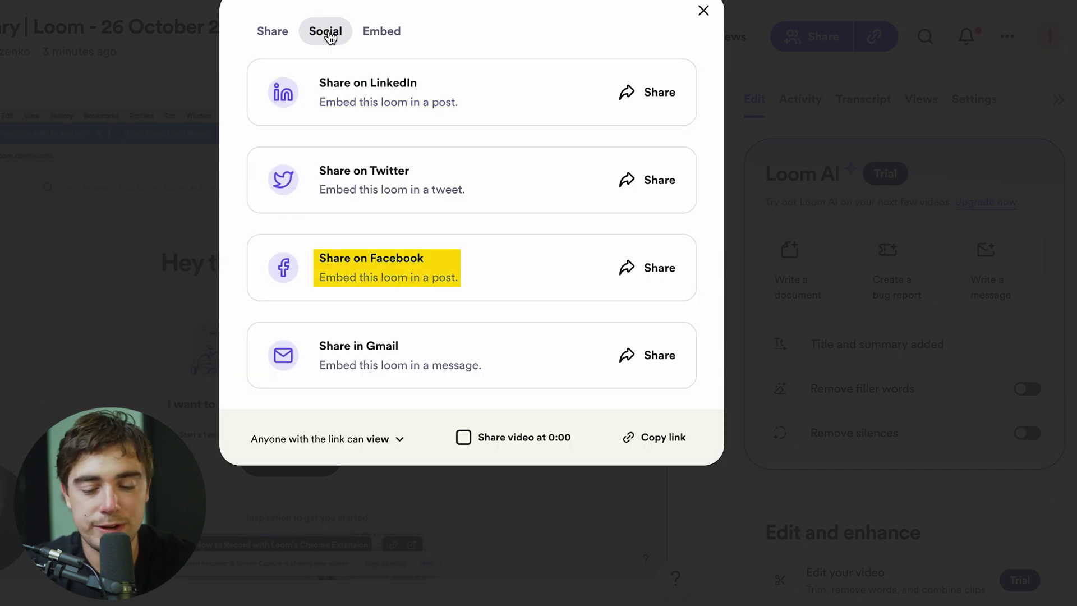
click(275, 31)
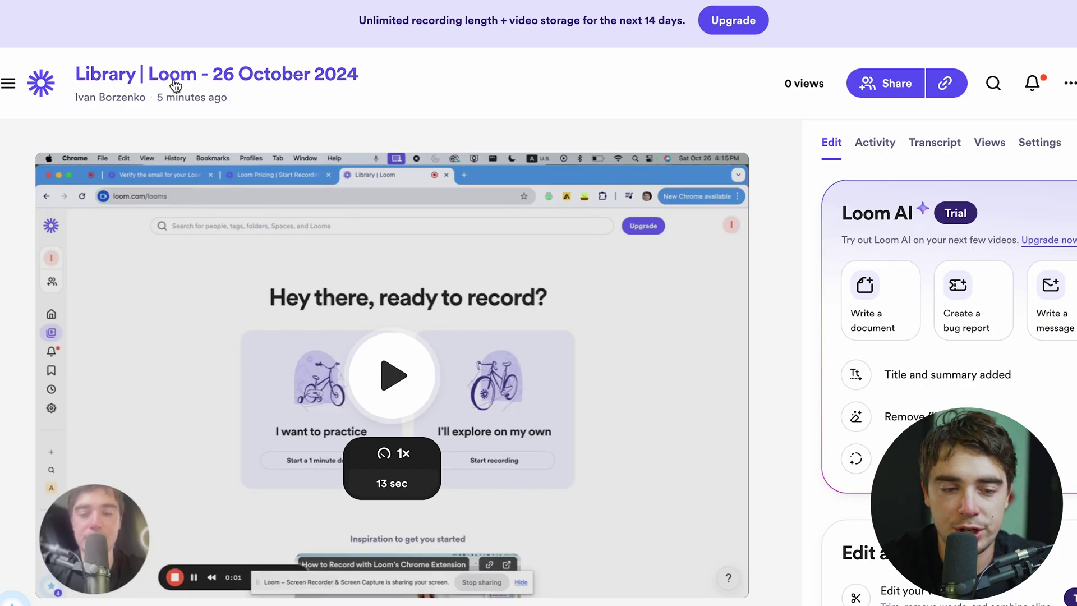
Retitle the video 'test', view title variables, then go to My Library via the sidebar
click(175, 85)
text(test)
click(704, 83)
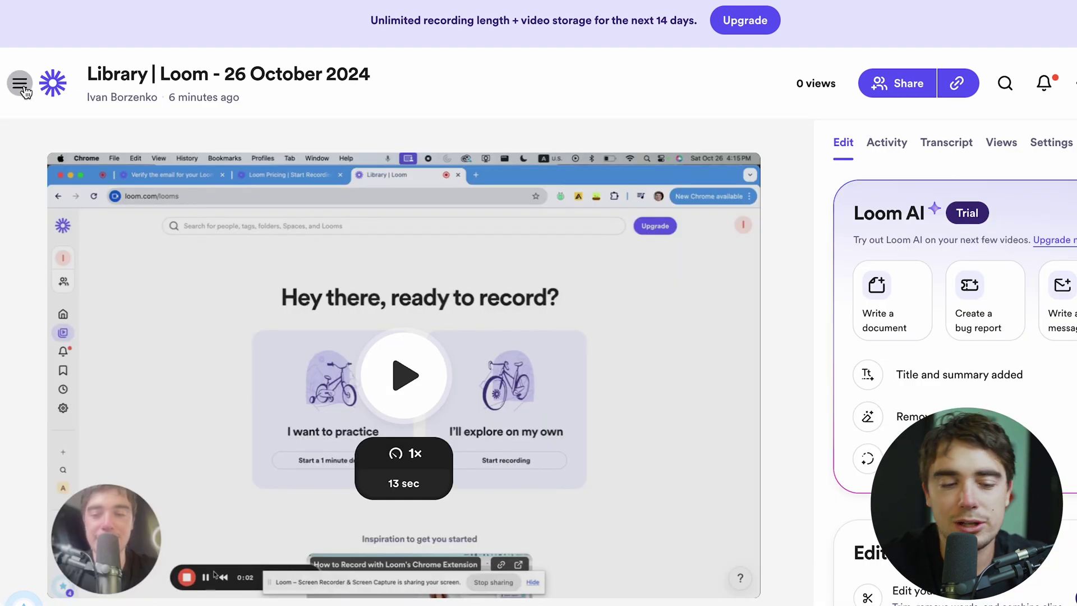
click(11, 83)
click(103, 199)
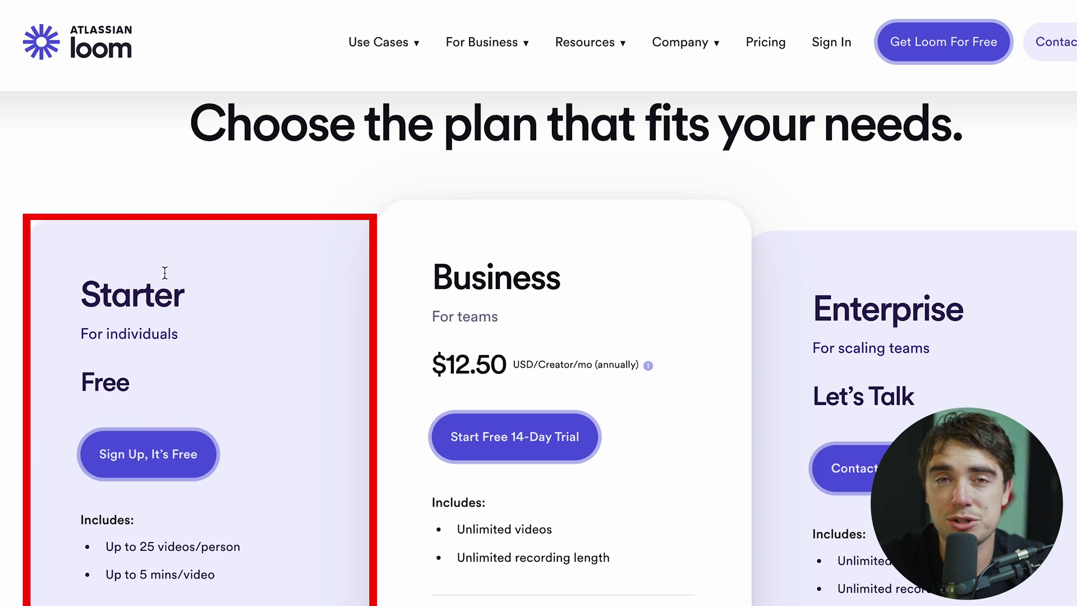
scroll(165, 272, down, 1)
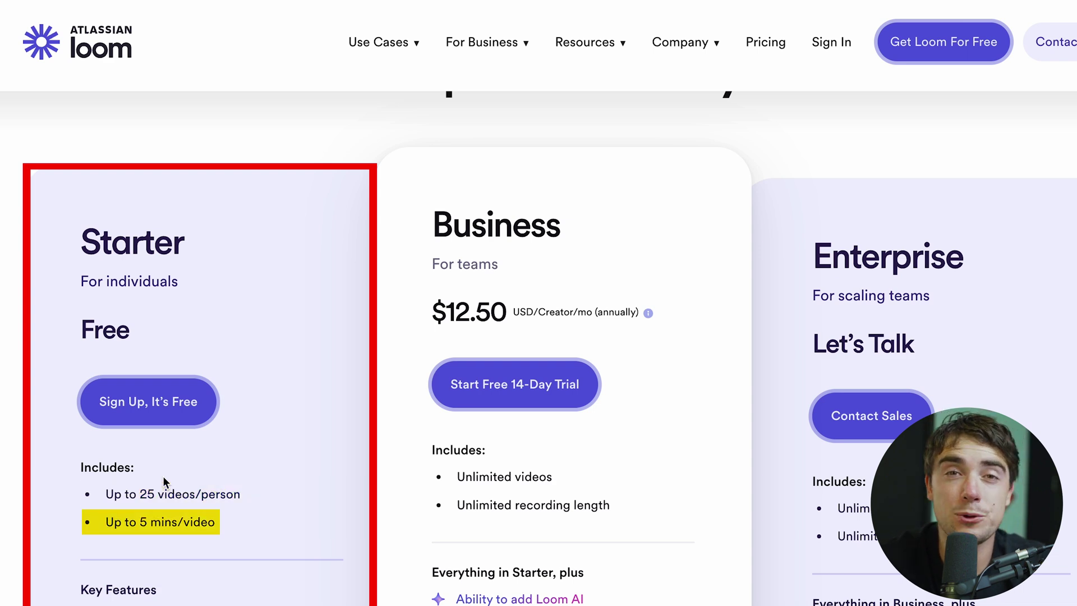
scroll(11, 220, down, 4)
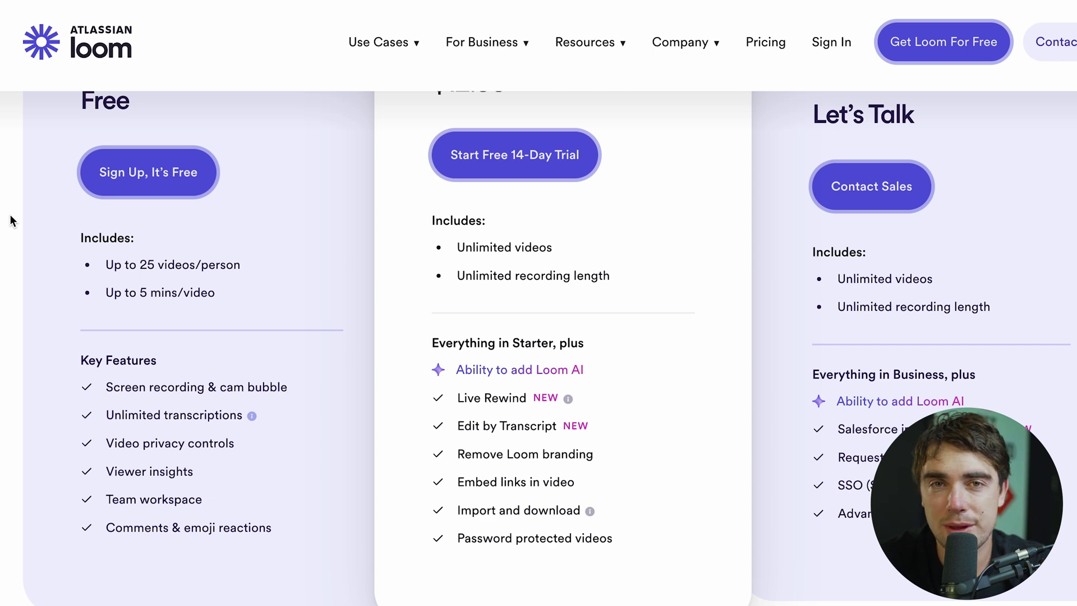
scroll(188, 270, up, 3)
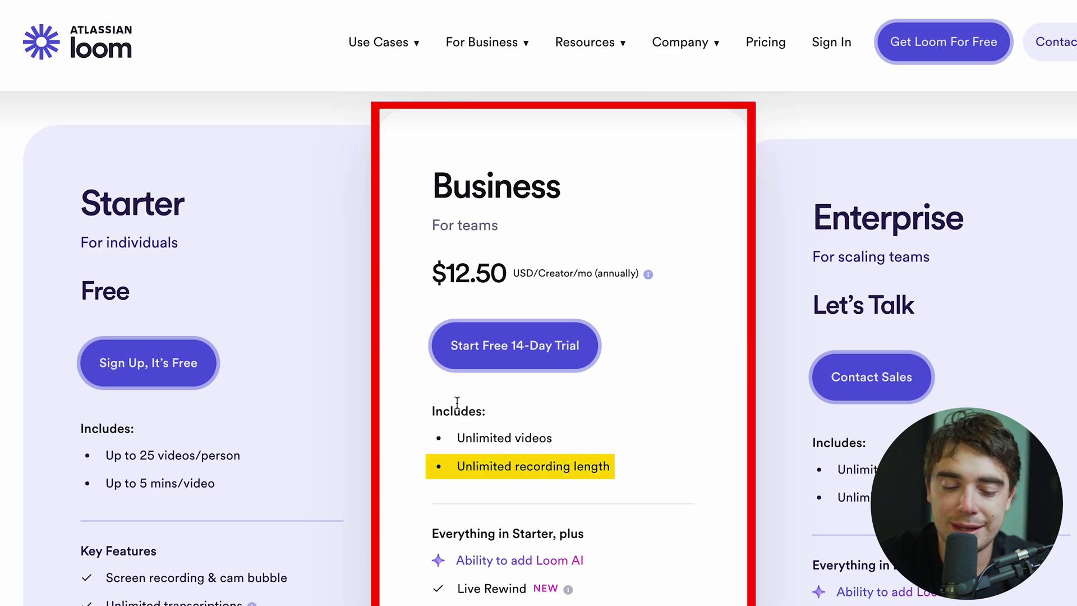
scroll(456, 422, down, 5)
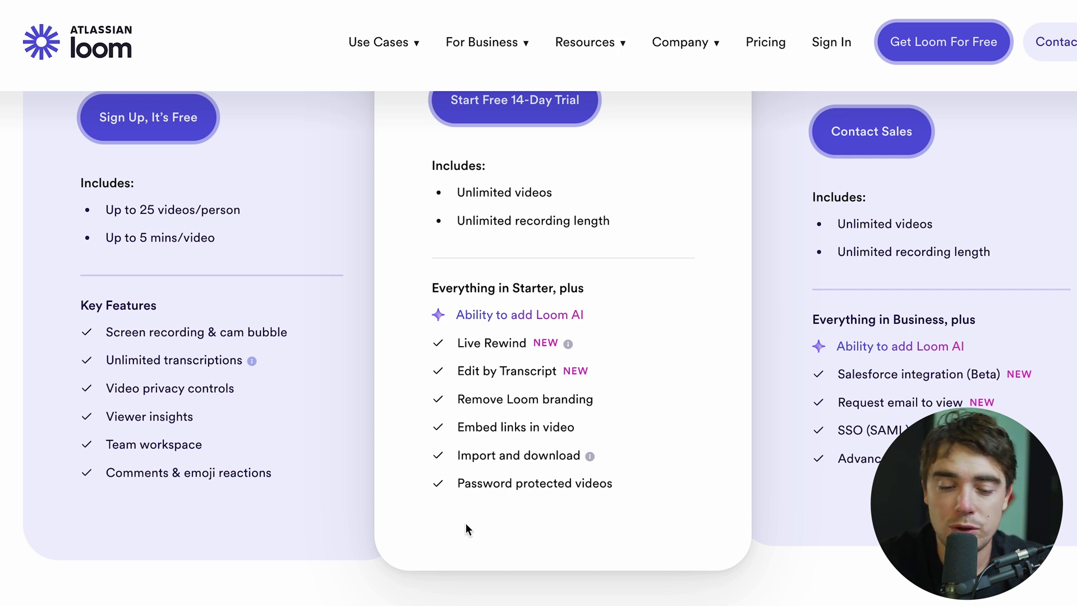
triple_click(468, 399)
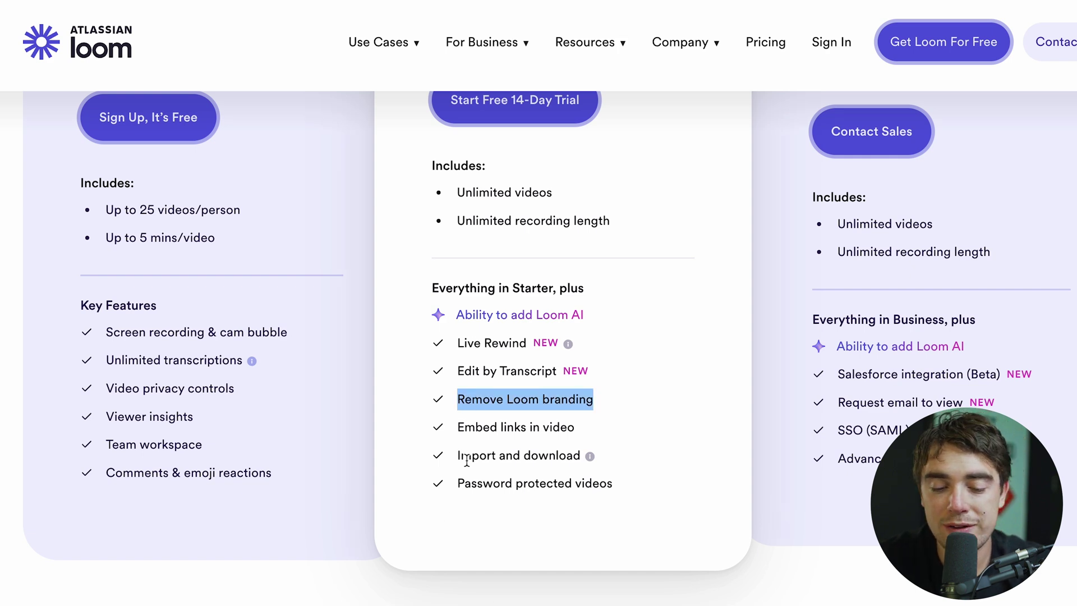
triple_click(476, 429)
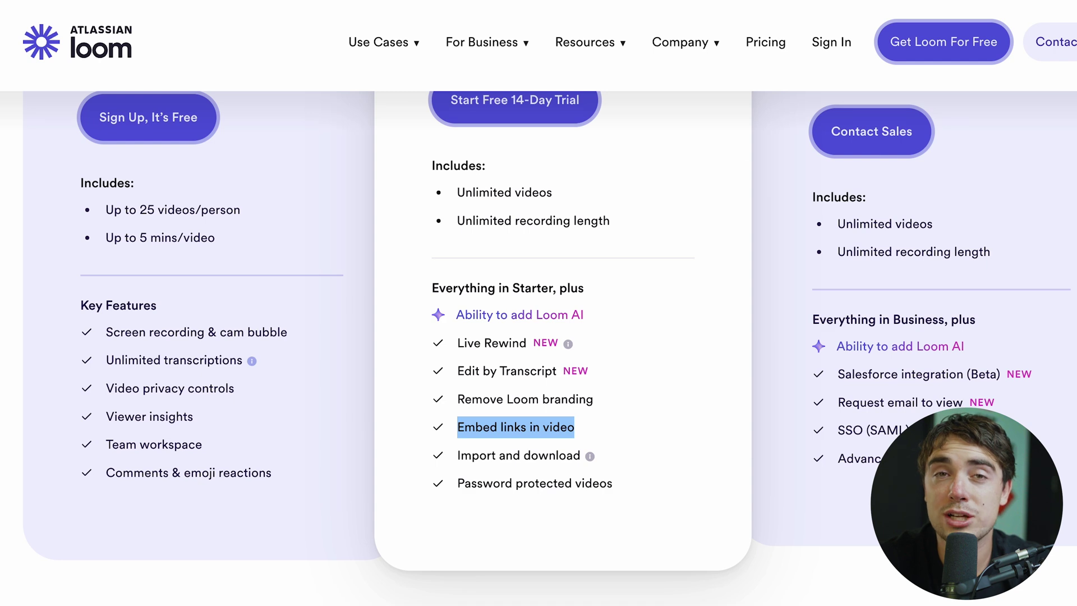
click(453, 574)
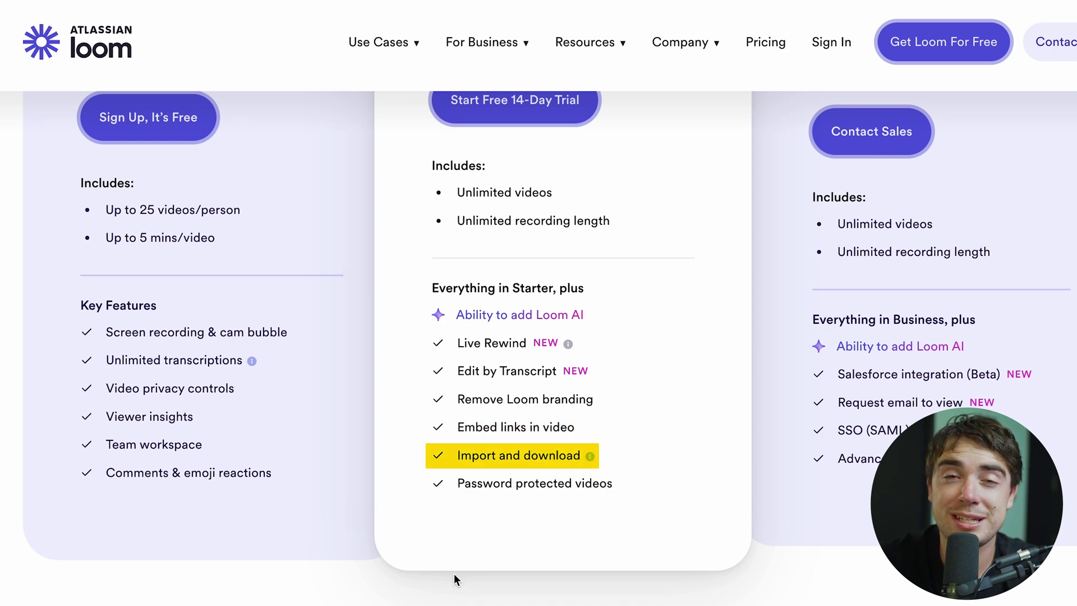
scroll(454, 576, up, 3)
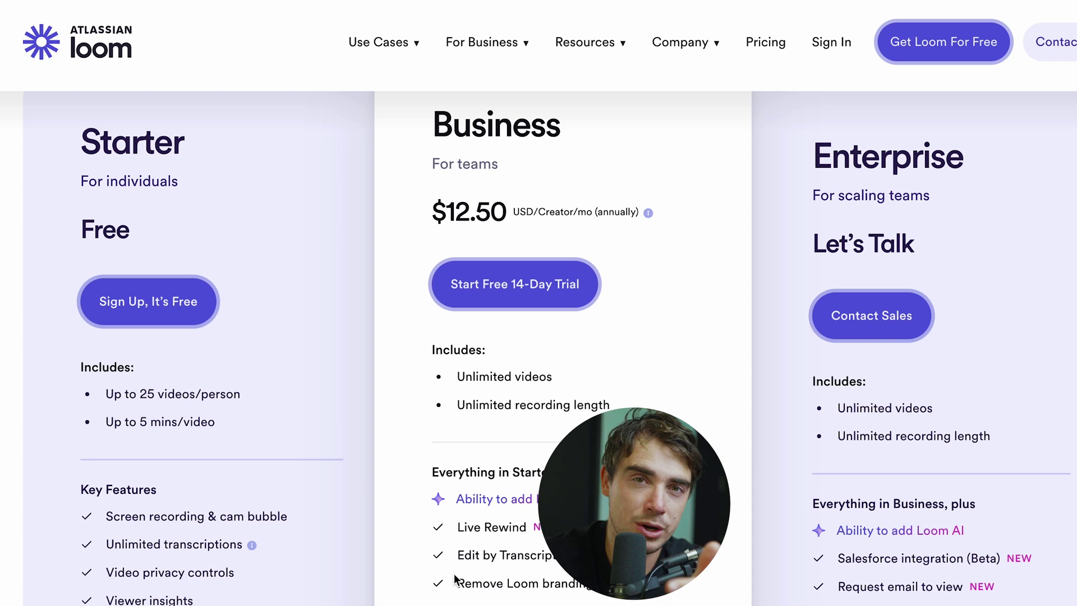